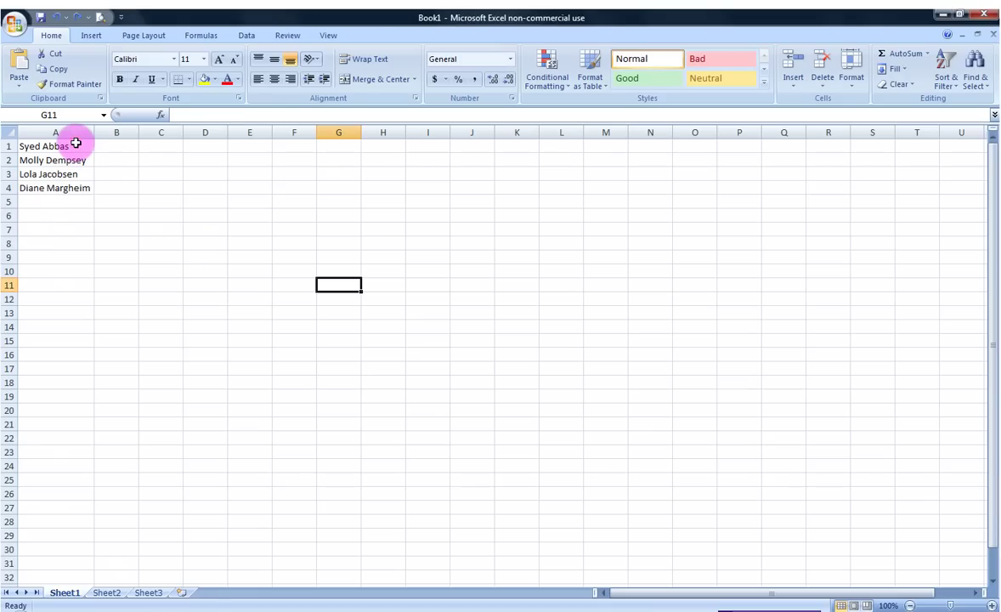
Split the full names in A1:A4 into two columns with Text to Columns, using Delimited data separated by spaces and General format
{"action": "left_click_drag", "start_coordinate": [75, 145], "coordinate": [82, 212]}
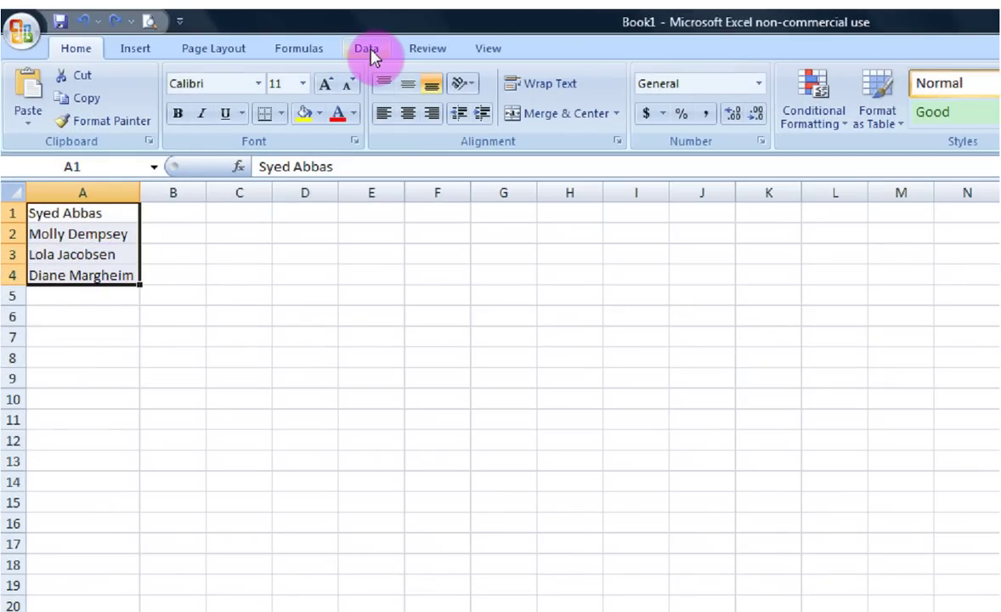
{"action": "left_click", "coordinate": [367, 51]}
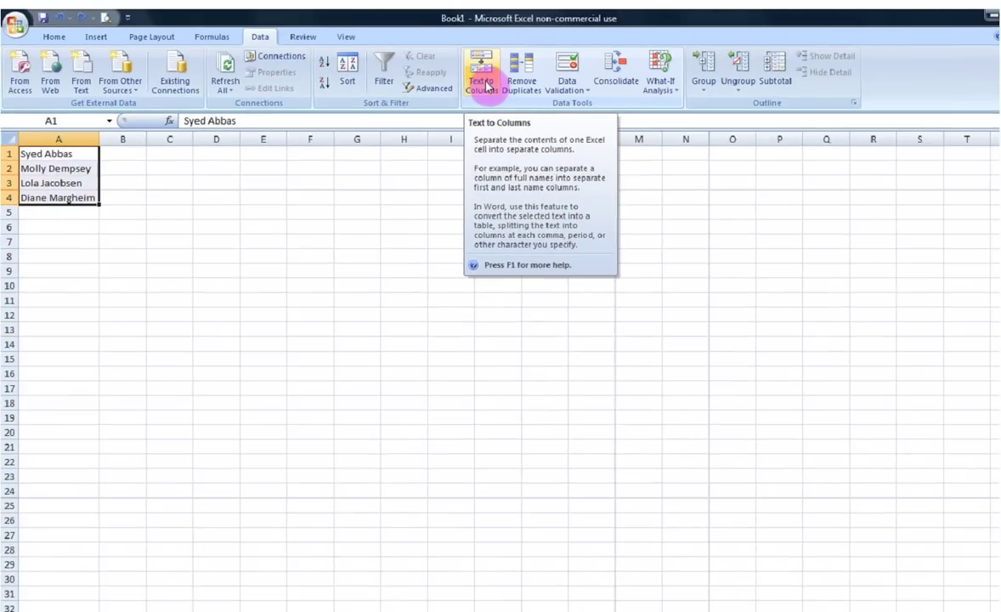
{"action": "left_click", "coordinate": [685, 119]}
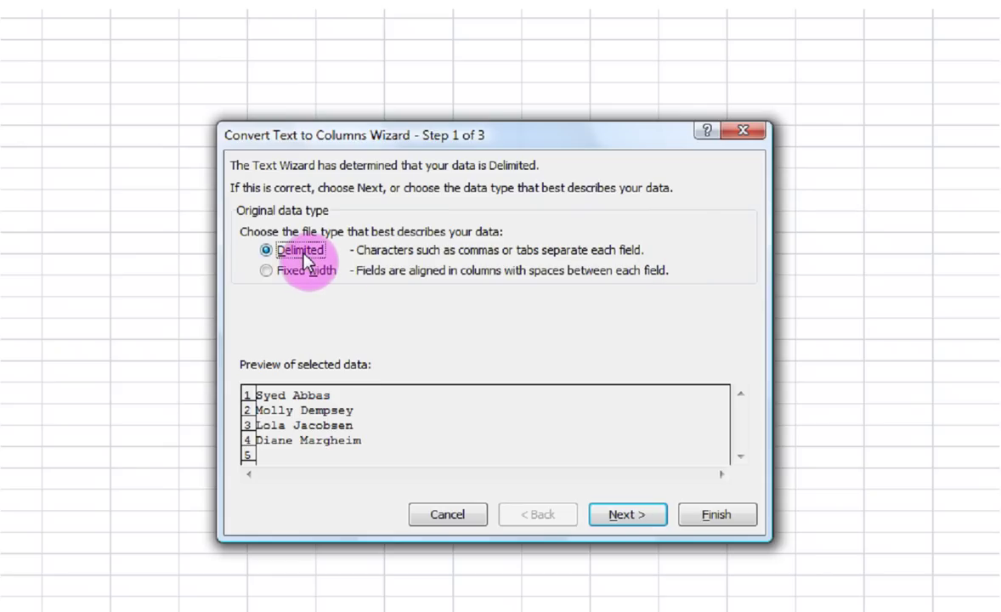
{"action": "left_click", "coordinate": [629, 515]}
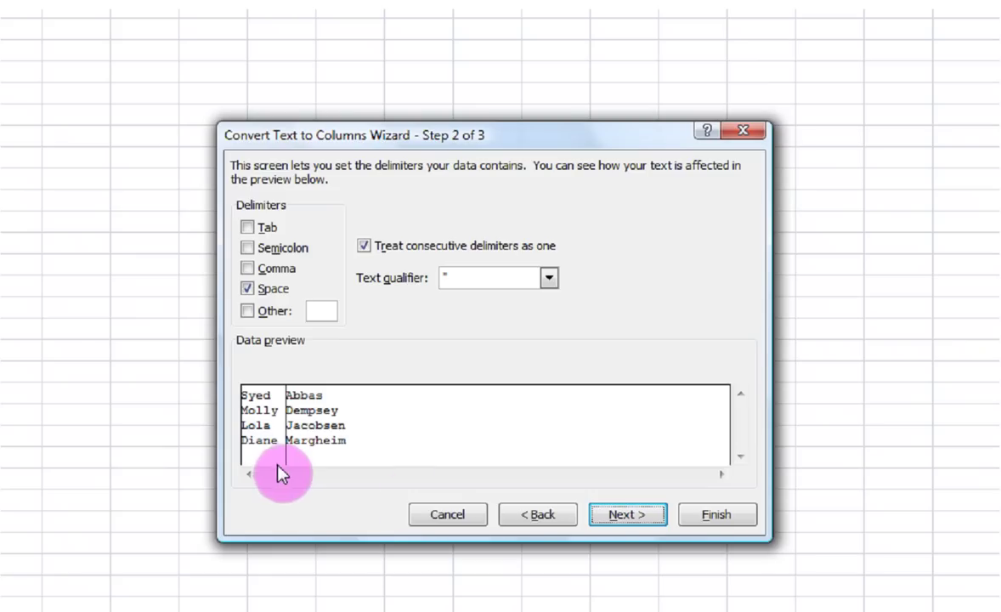
{"action": "left_click", "coordinate": [621, 516]}
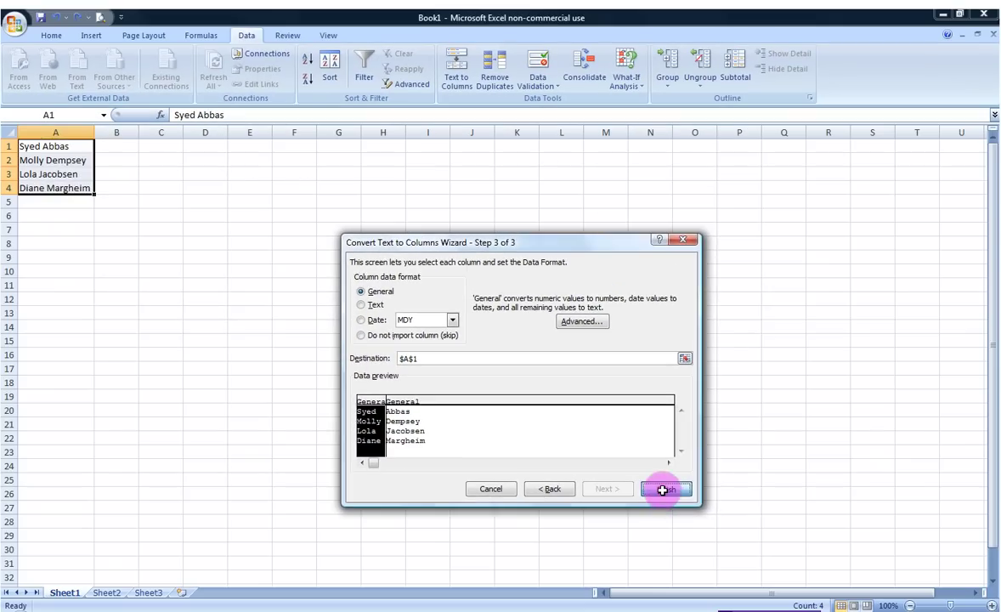
{"action": "left_click", "coordinate": [690, 503]}
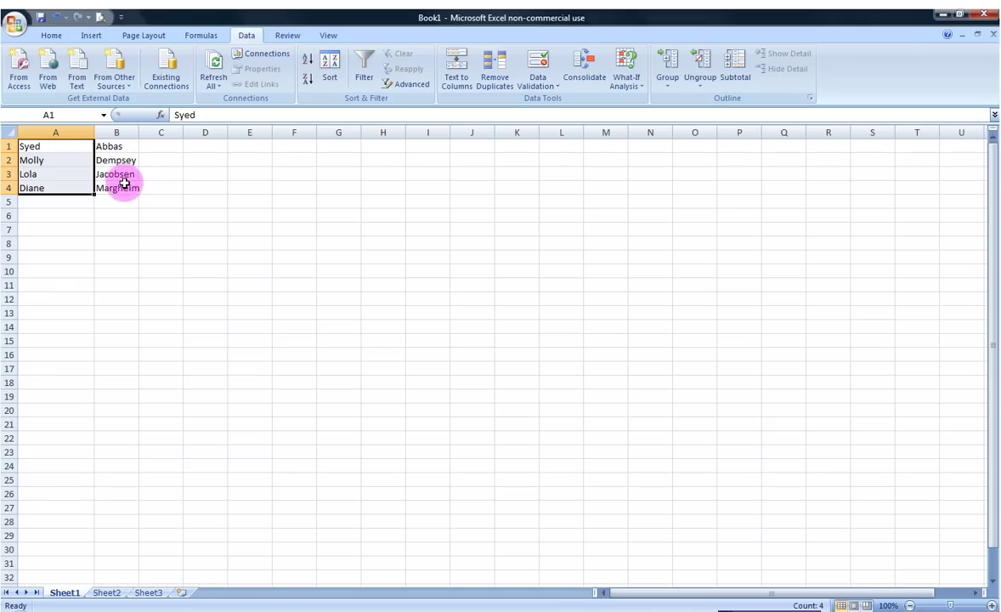
Insert a blank sheet row above the first name in row 1
{"action": "left_click", "coordinate": [7, 146]}
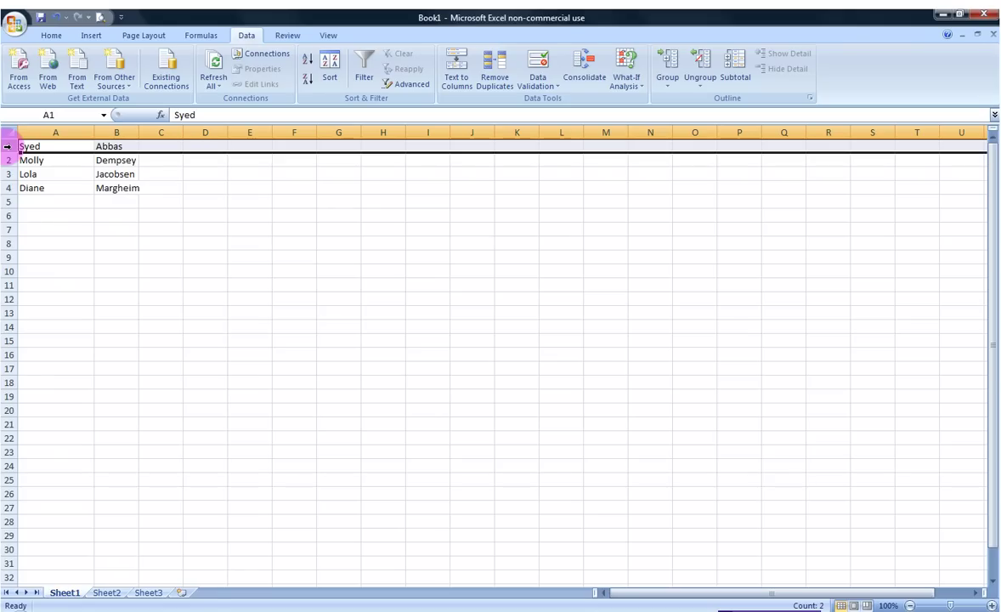
{"action": "left_click", "coordinate": [52, 36]}
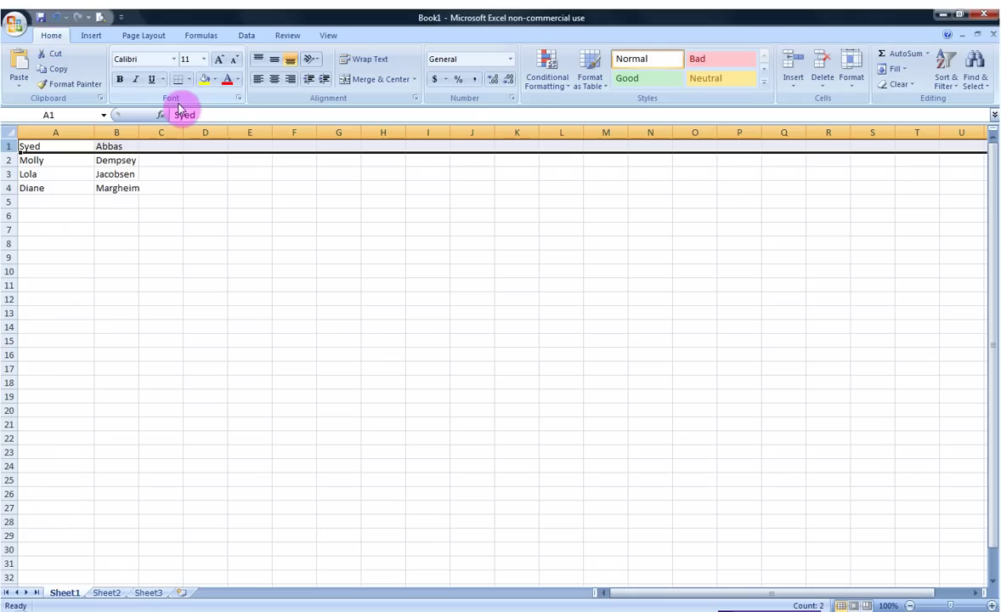
{"action": "left_click", "coordinate": [797, 90]}
{"action": "left_click", "coordinate": [807, 119]}
{"action": "left_click", "coordinate": [332, 315]}
Enter the headers "First Name" in A1 and "Last Name" in B1
{"action": "left_click", "coordinate": [75, 144]}
{"action": "type", "text": "First Name"}
{"action": "key", "text": "Tab"}
{"action": "type", "text": "Last NAM"}
{"action": "key", "text": "BackSpace"}
{"action": "key", "text": "BackSpace"}
{"action": "type", "text": "ame"}
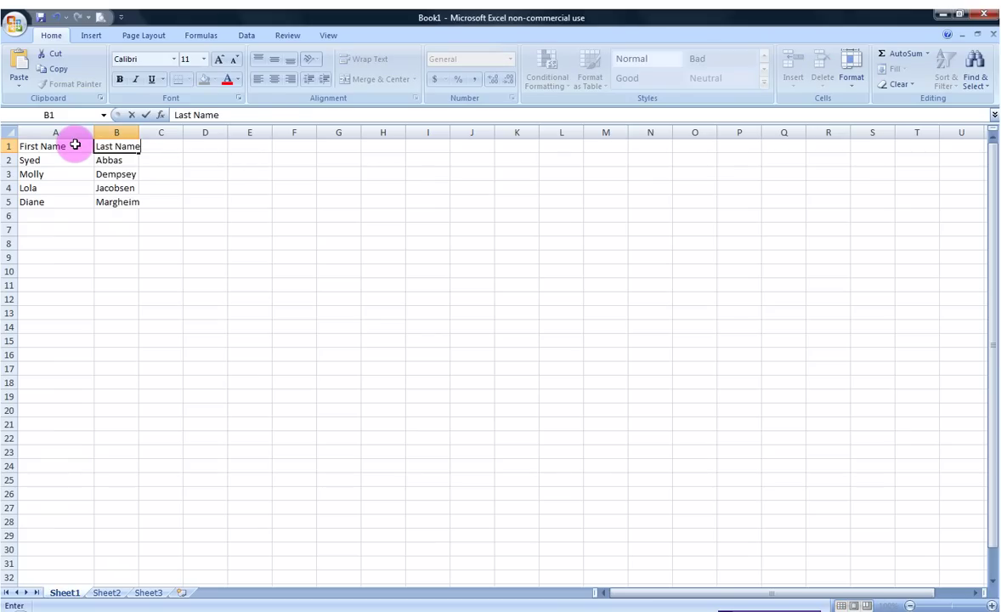
{"action": "left_click", "coordinate": [221, 256]}
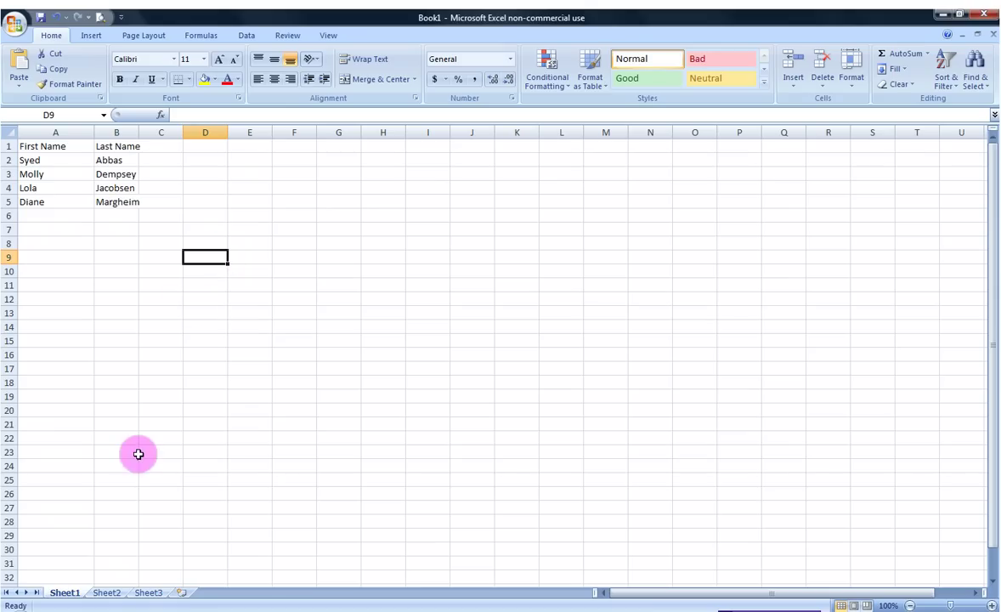
Split the names in A1:A4 of Sheet2 with Text to Columns, Delimited by comma only, treating consecutive delimiters as one
{"action": "left_click", "coordinate": [106, 595]}
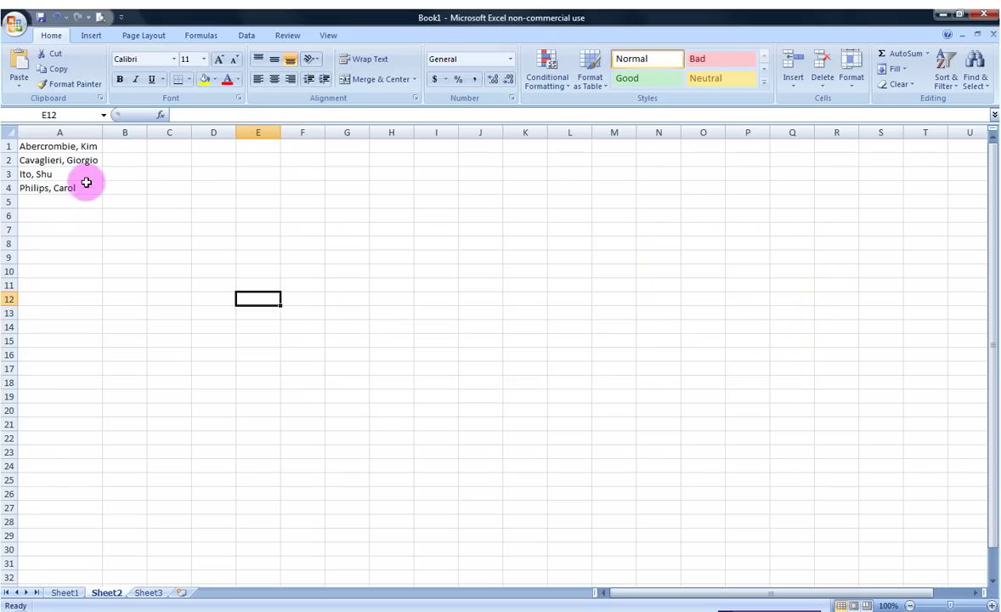
{"action": "left_click_drag", "start_coordinate": [85, 143], "coordinate": [81, 187]}
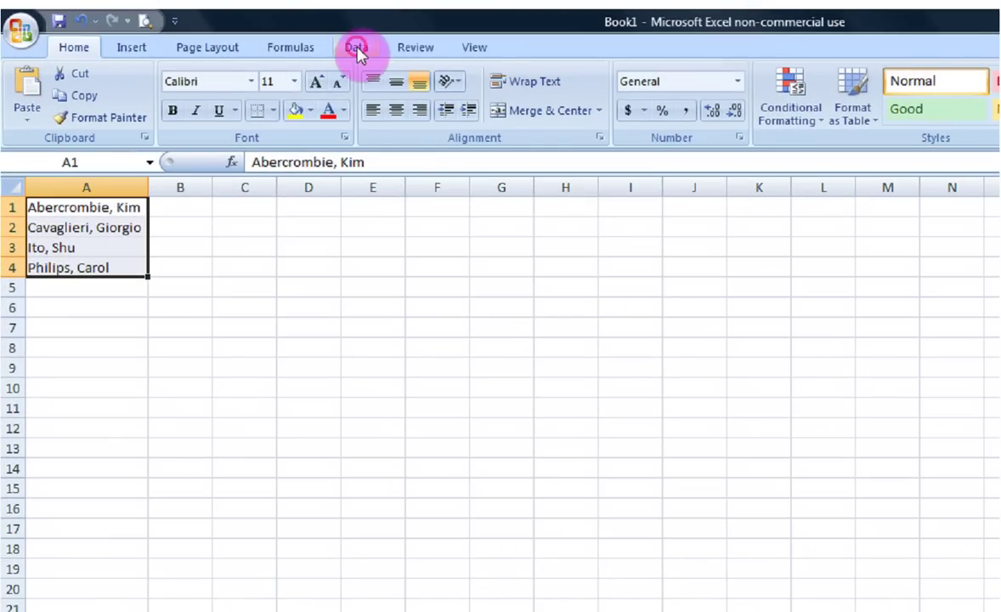
{"action": "left_click", "coordinate": [357, 48]}
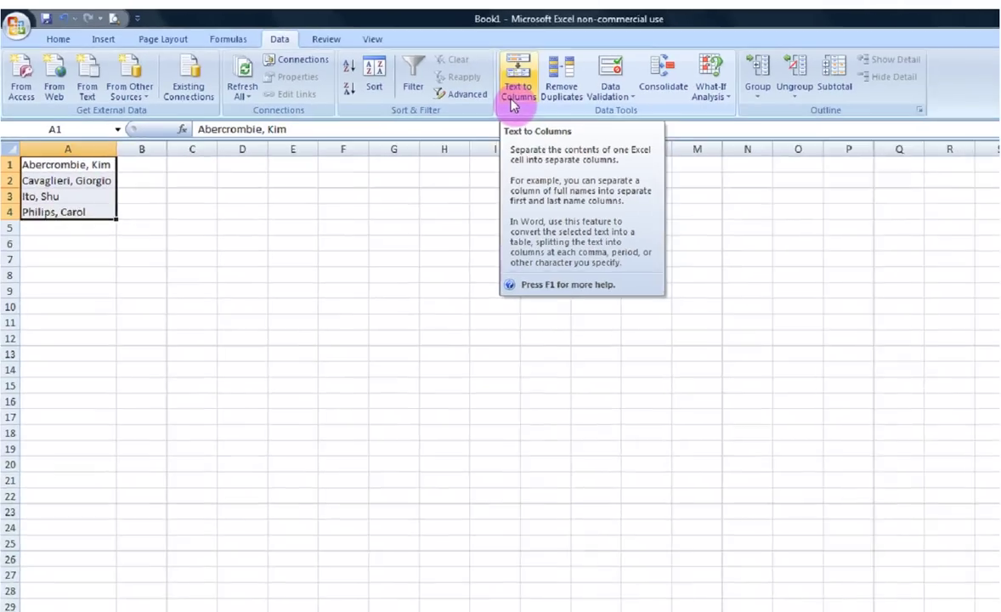
{"action": "left_click", "coordinate": [651, 124]}
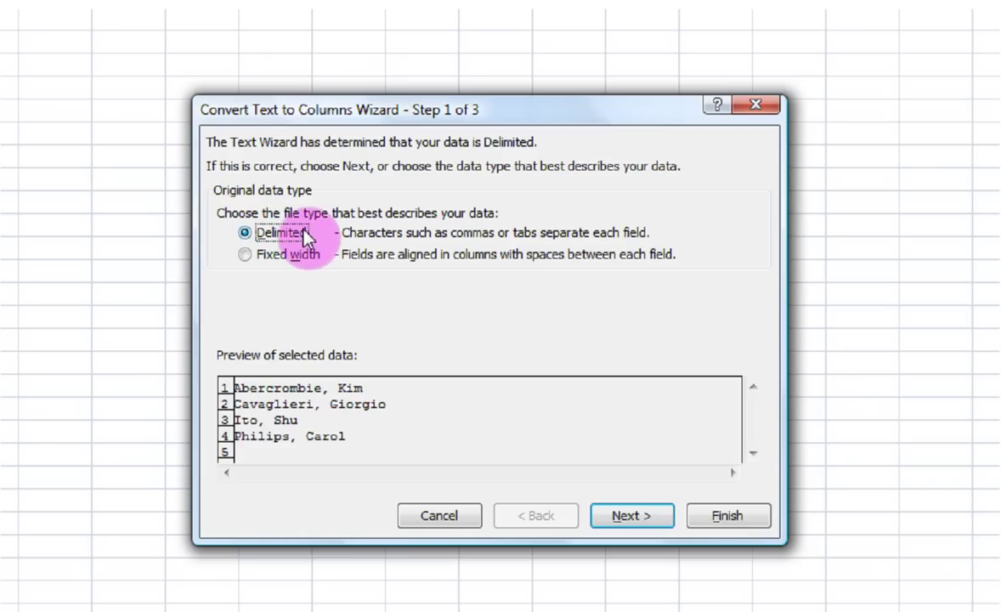
{"action": "left_click", "coordinate": [628, 515]}
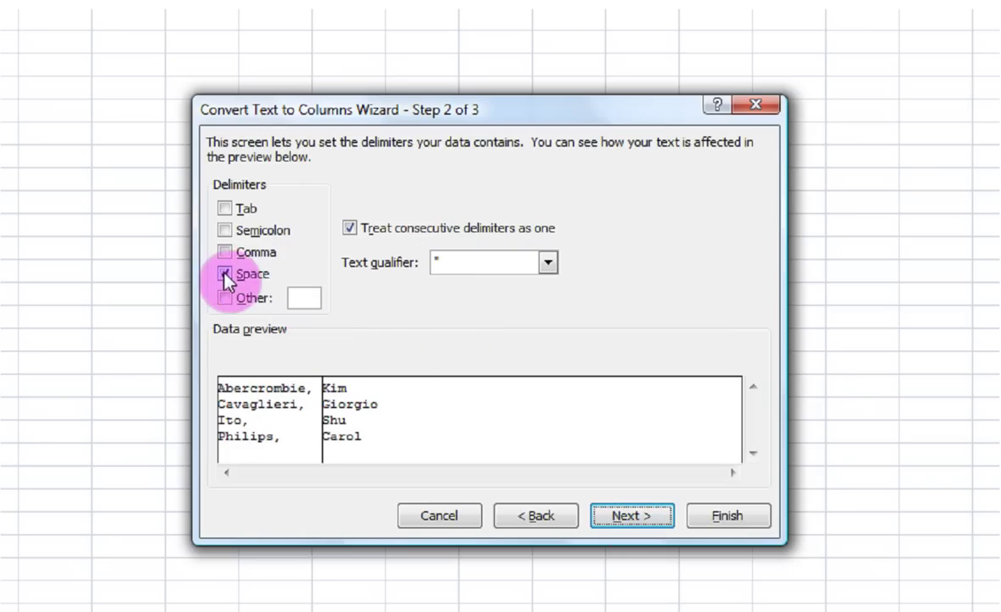
{"action": "left_click", "coordinate": [224, 274]}
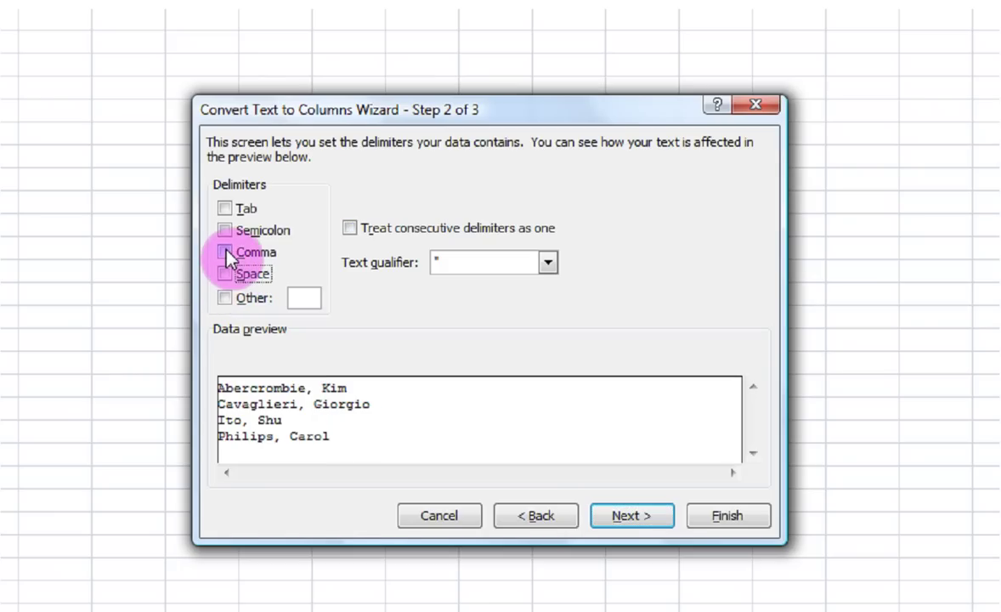
{"action": "left_click", "coordinate": [224, 252]}
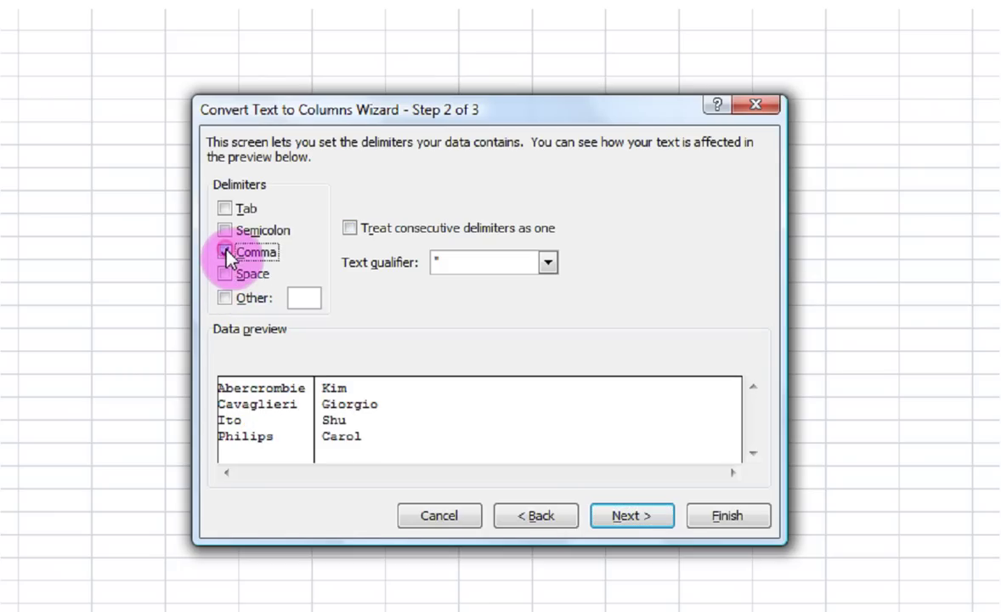
{"action": "left_click", "coordinate": [354, 235]}
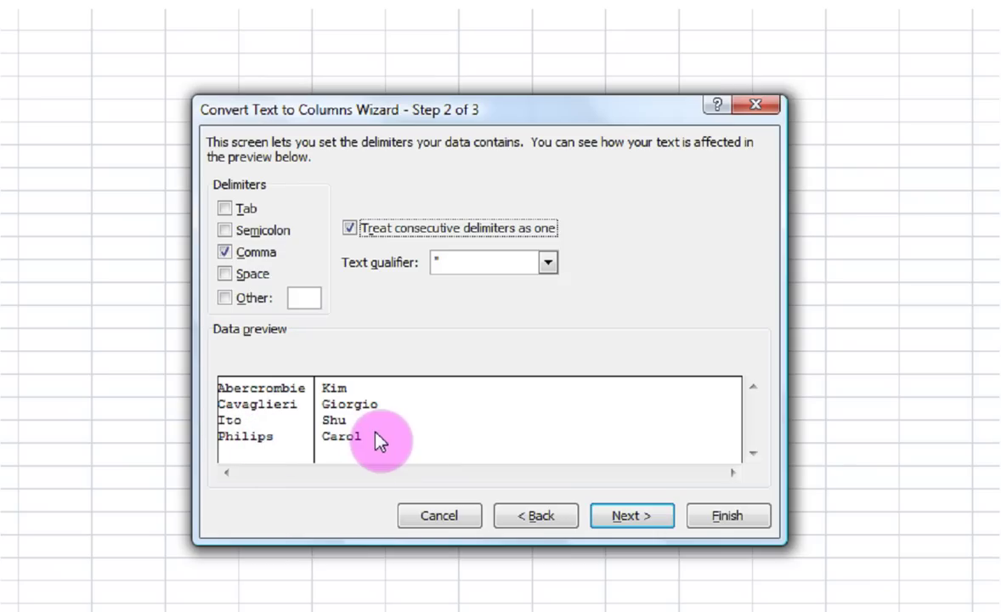
{"action": "left_click", "coordinate": [656, 520]}
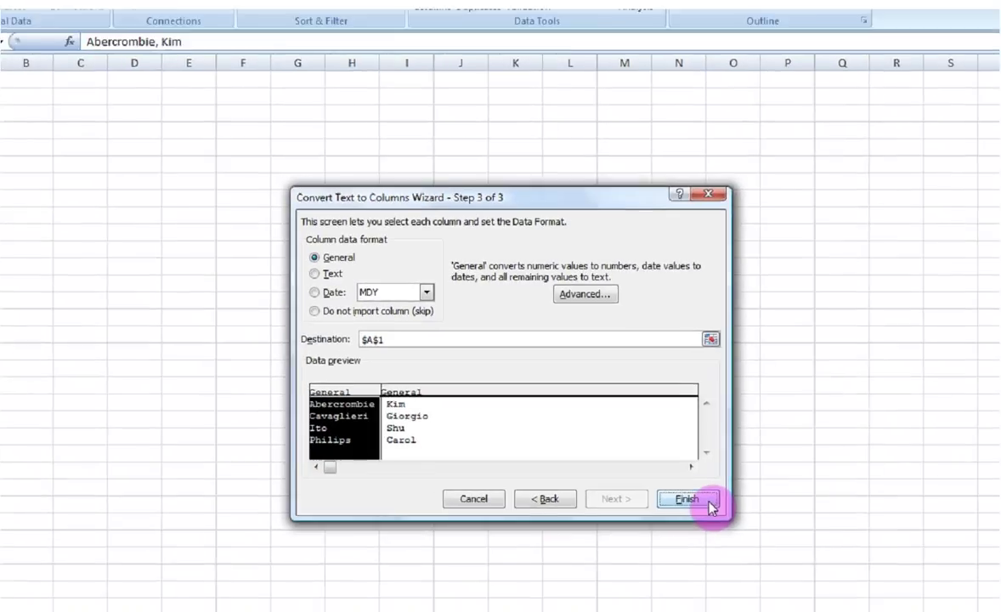
{"action": "left_click", "coordinate": [756, 522]}
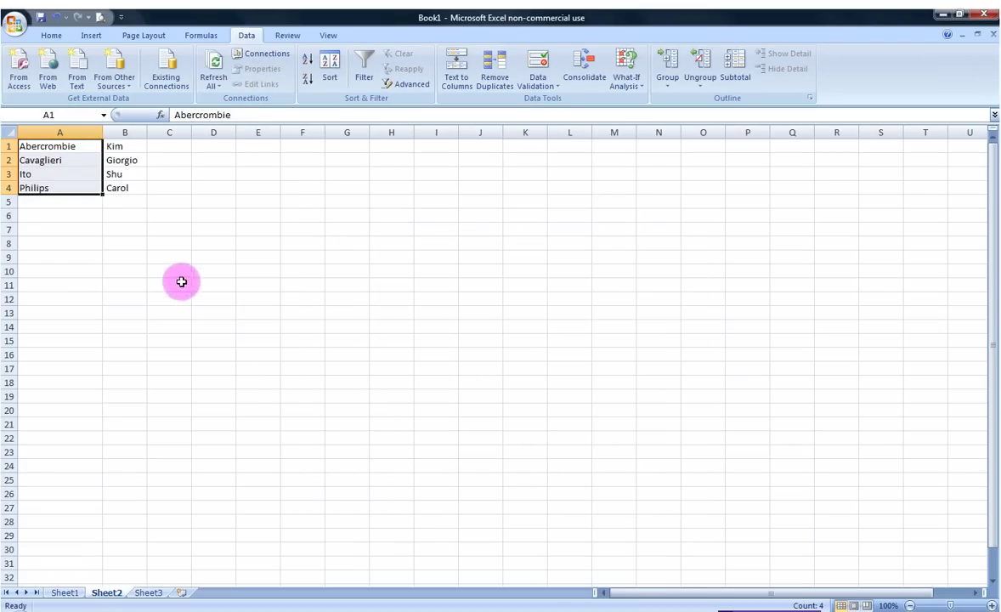
Insert a blank sheet row above row 1 on Sheet2
{"action": "left_click", "coordinate": [92, 229]}
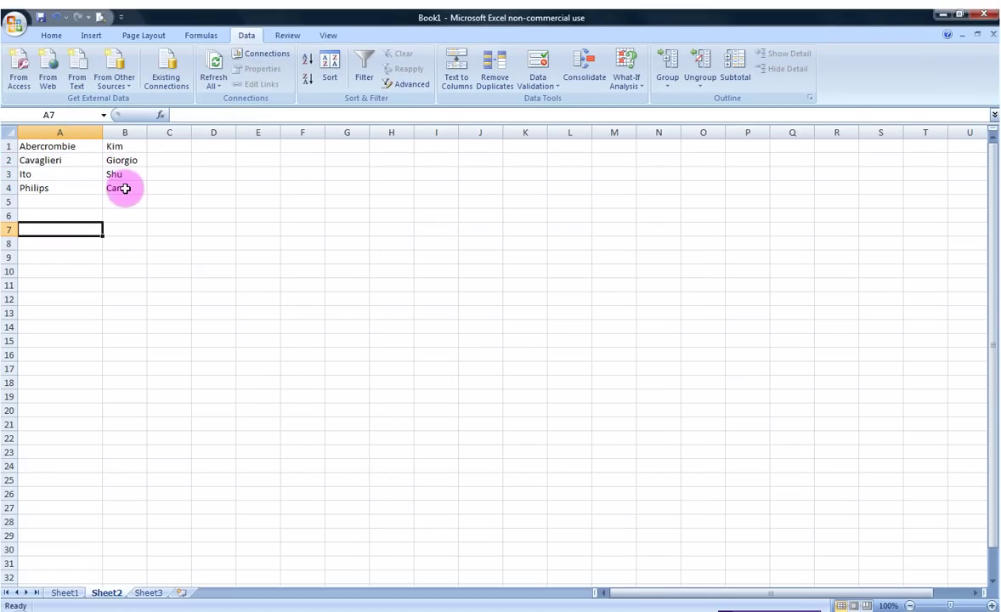
{"action": "left_click", "coordinate": [7, 147]}
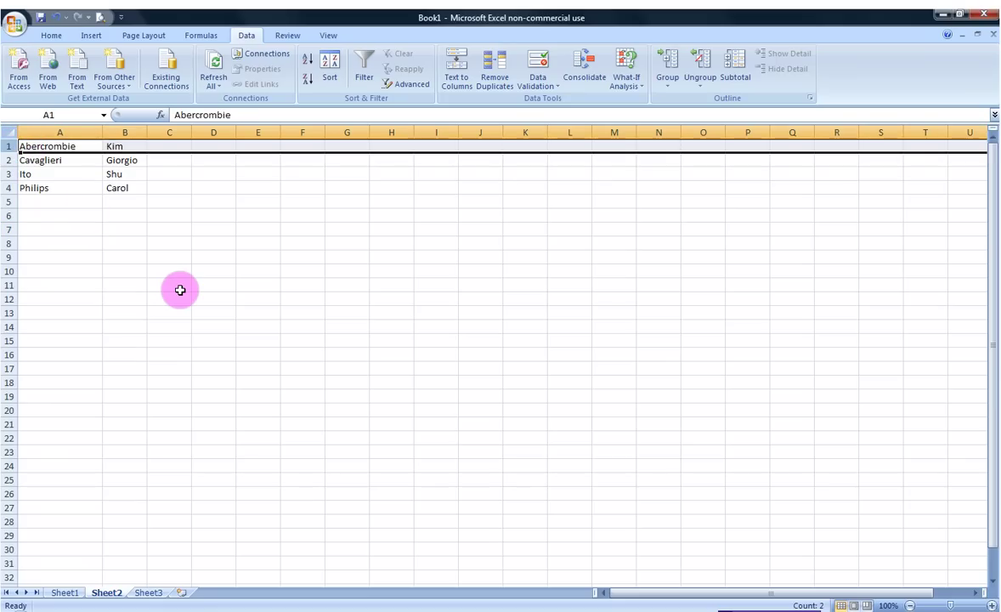
{"action": "left_click", "coordinate": [63, 39]}
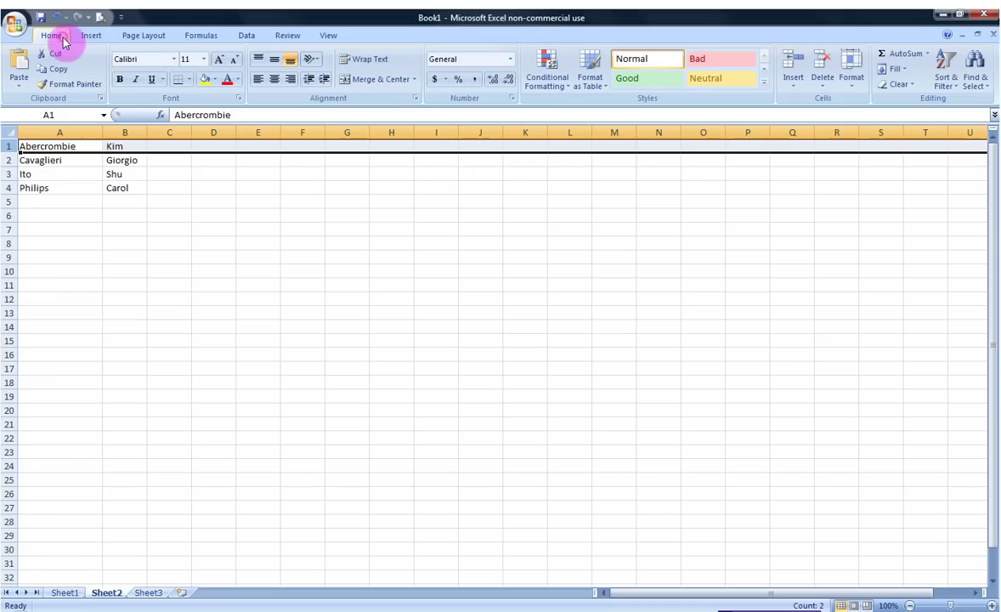
{"action": "left_click", "coordinate": [793, 88]}
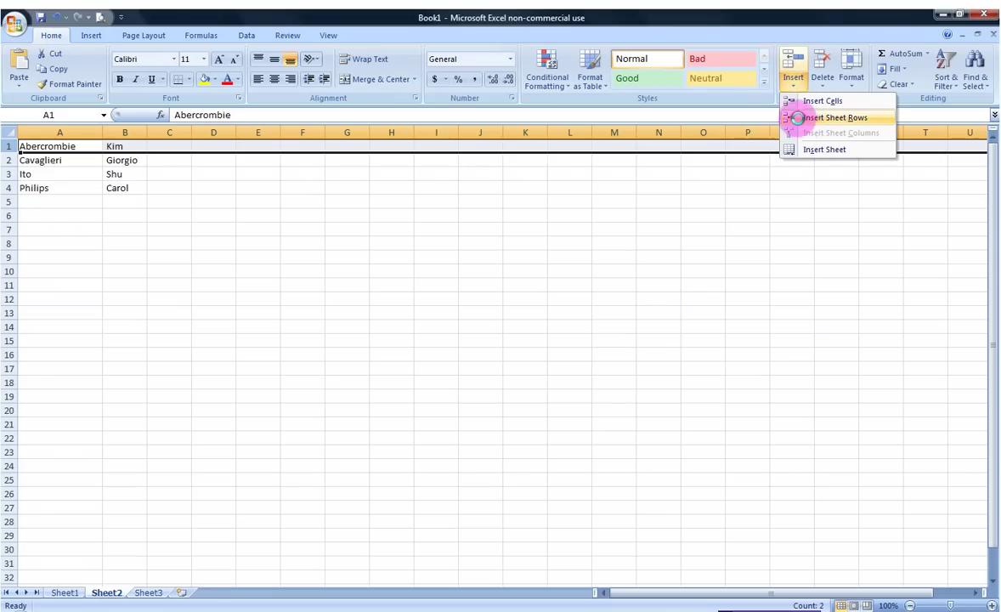
{"action": "left_click", "coordinate": [793, 118]}
Enter the headers "Last Name" in A1 and "First Name" in B1 on Sheet2
{"action": "left_click", "coordinate": [86, 144]}
{"action": "type", "text": "Last Name"}
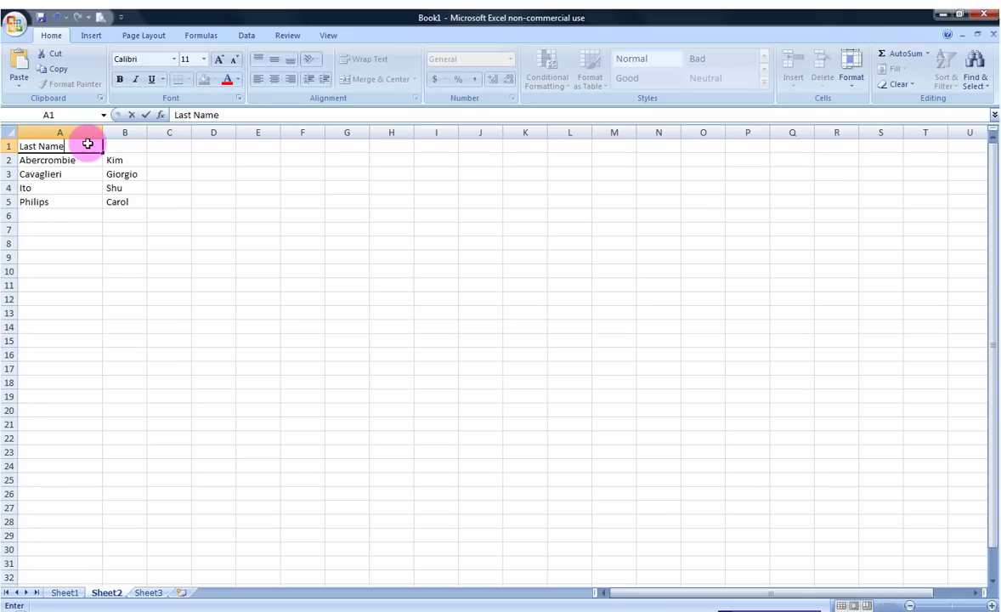
{"action": "key", "text": "Tab"}
{"action": "type", "text": "Fir"}
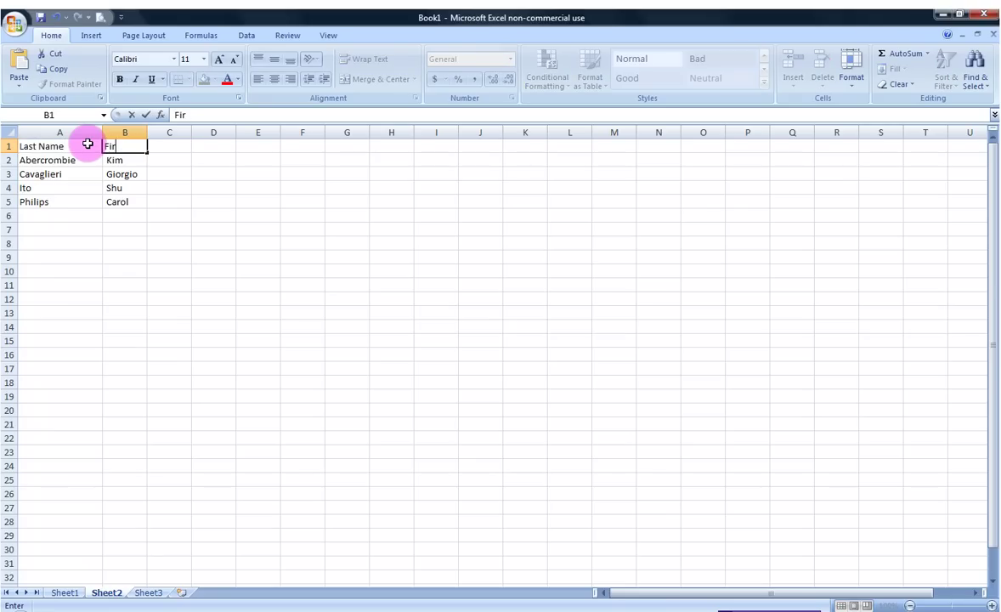
{"action": "type", "text": "st Name"}
{"action": "left_click", "coordinate": [195, 213]}
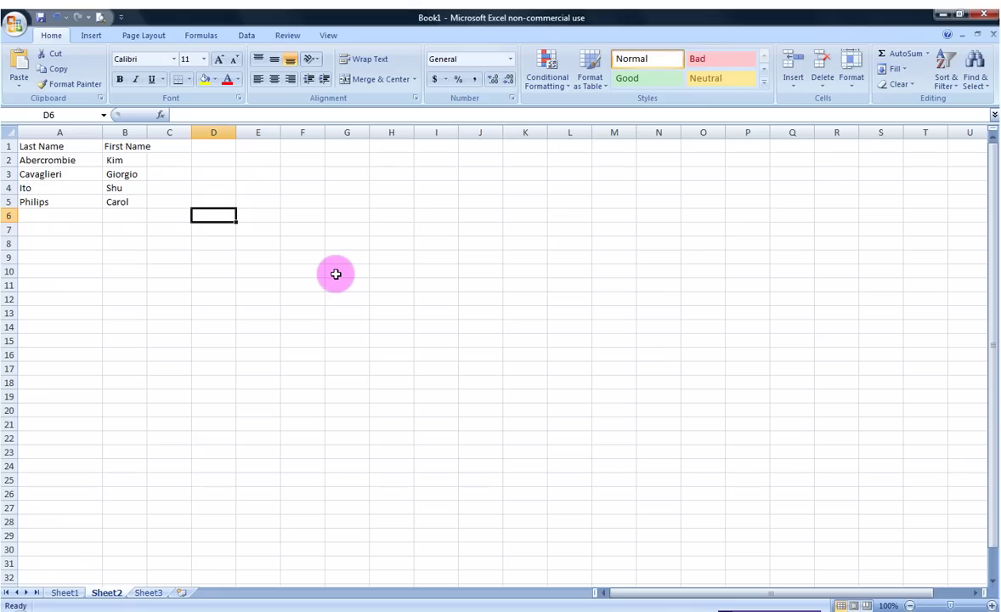